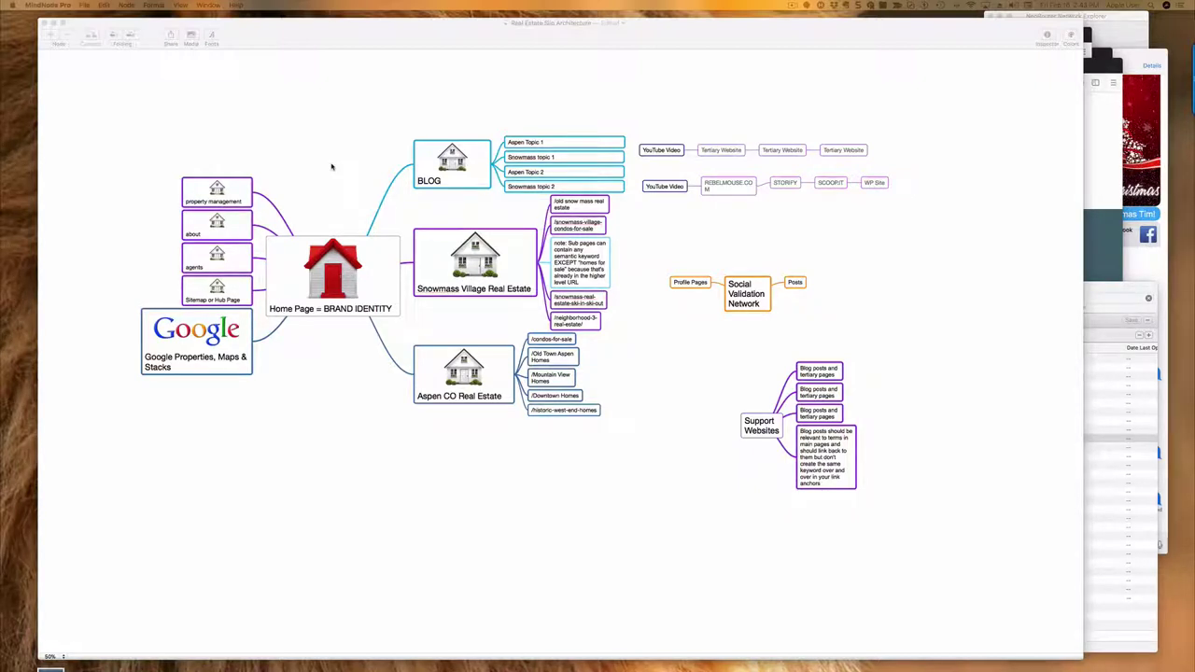
pyautogui.click(235, 193)
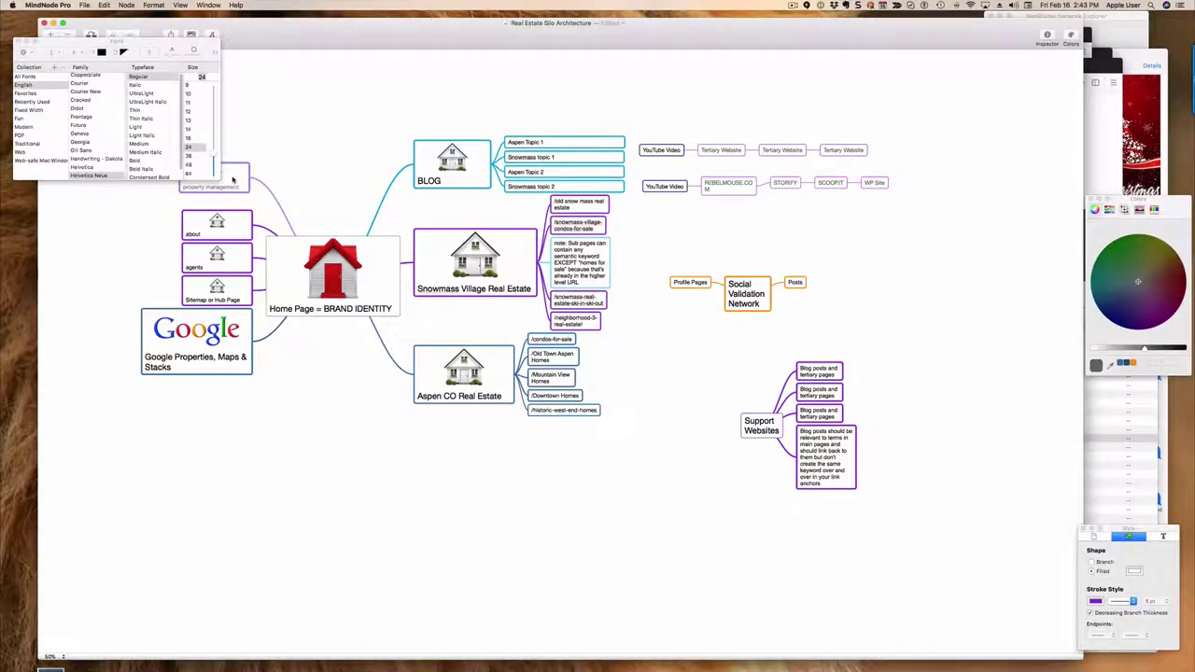
pyautogui.moveTo(234, 181); pyautogui.dragTo(233, 181)
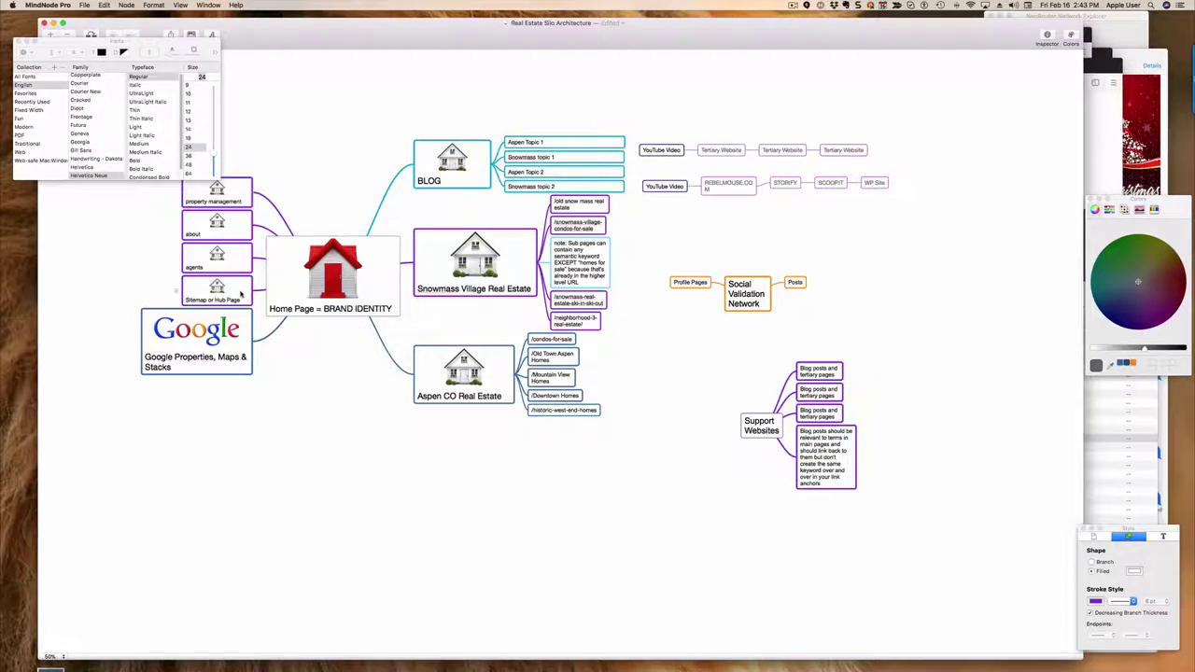
pyautogui.click(422, 159)
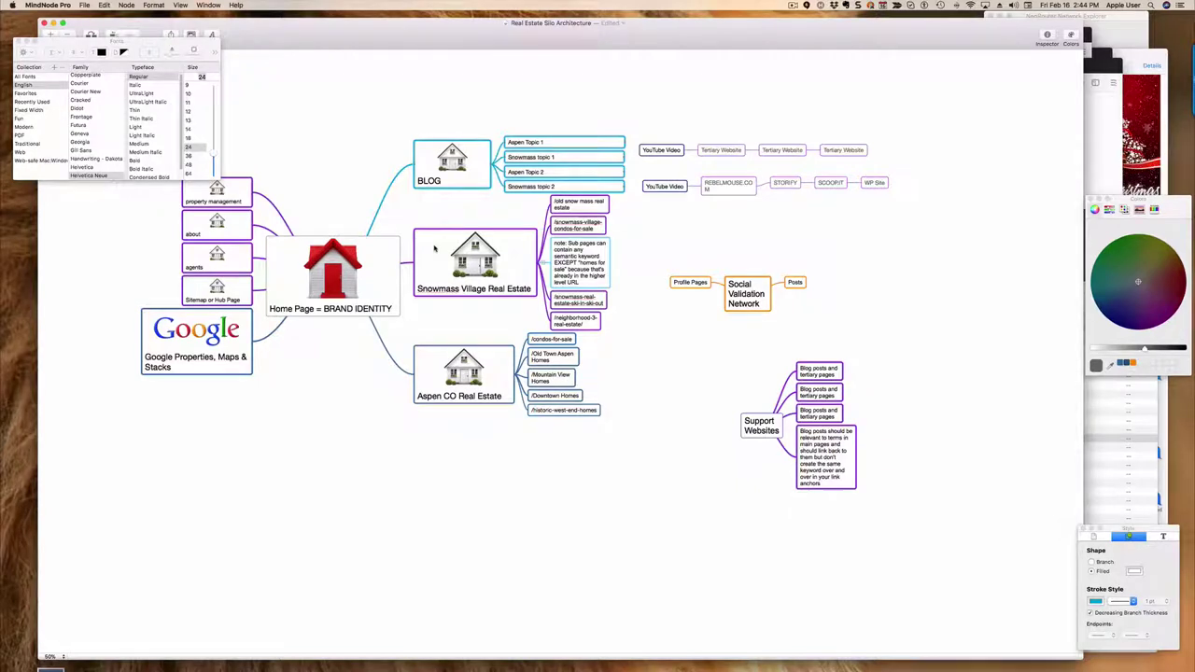
pyautogui.click(434, 248)
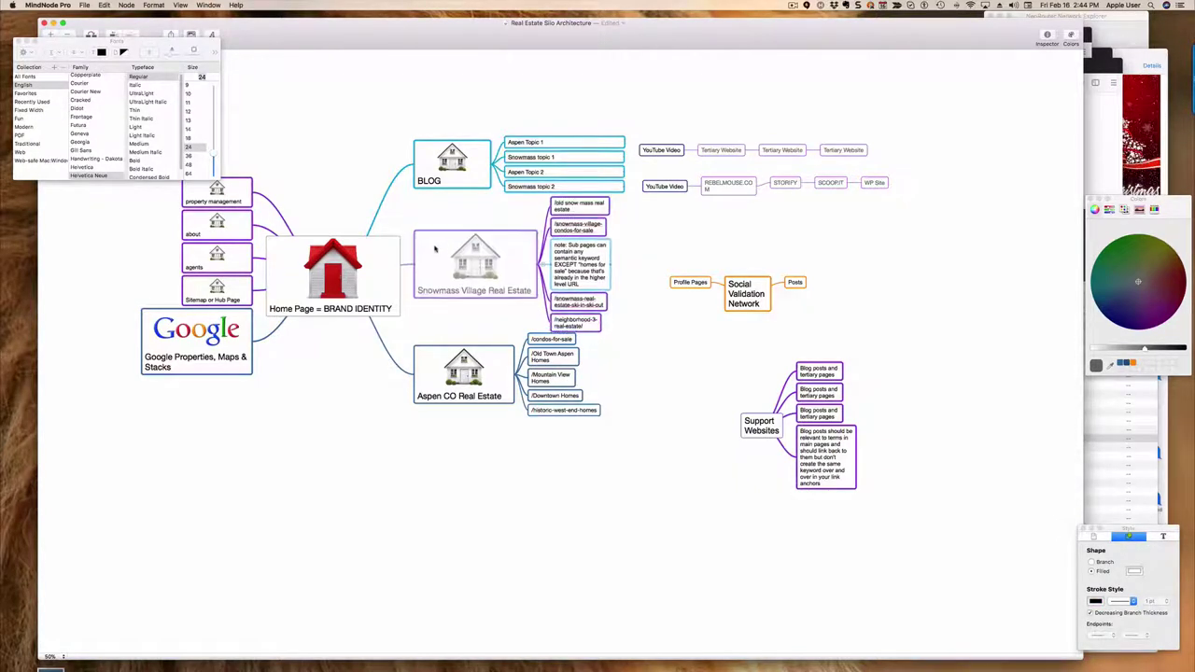
pyautogui.moveTo(434, 251); pyautogui.dragTo(438, 357)
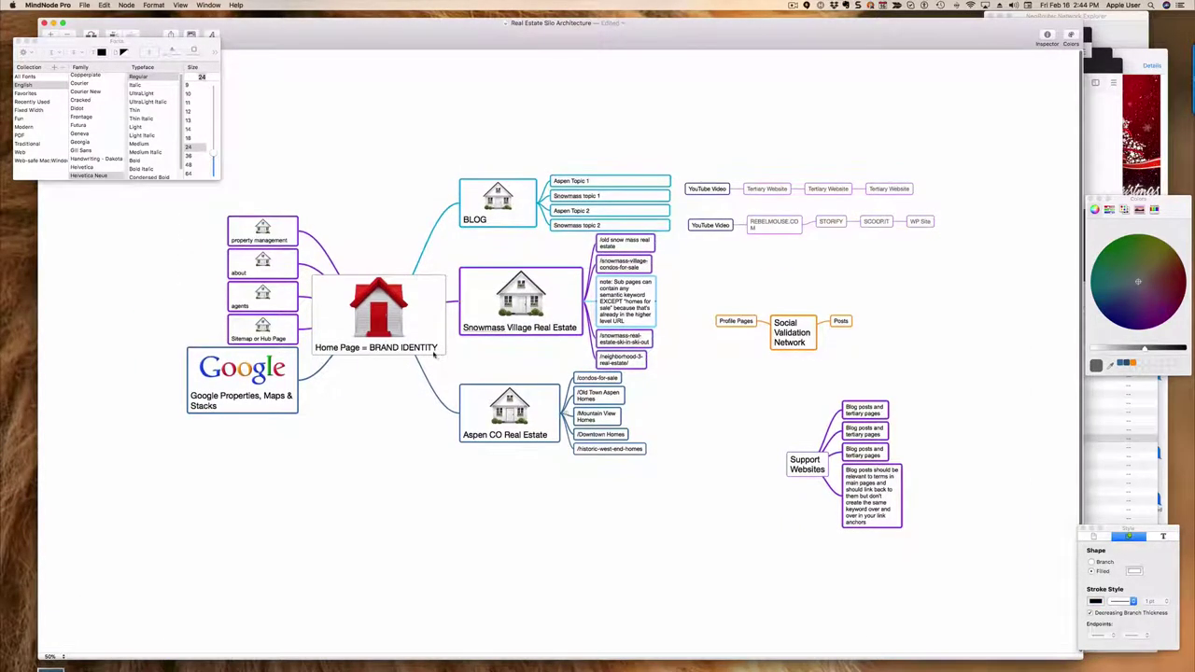
pyautogui.moveTo(482, 407); pyautogui.dragTo(481, 419)
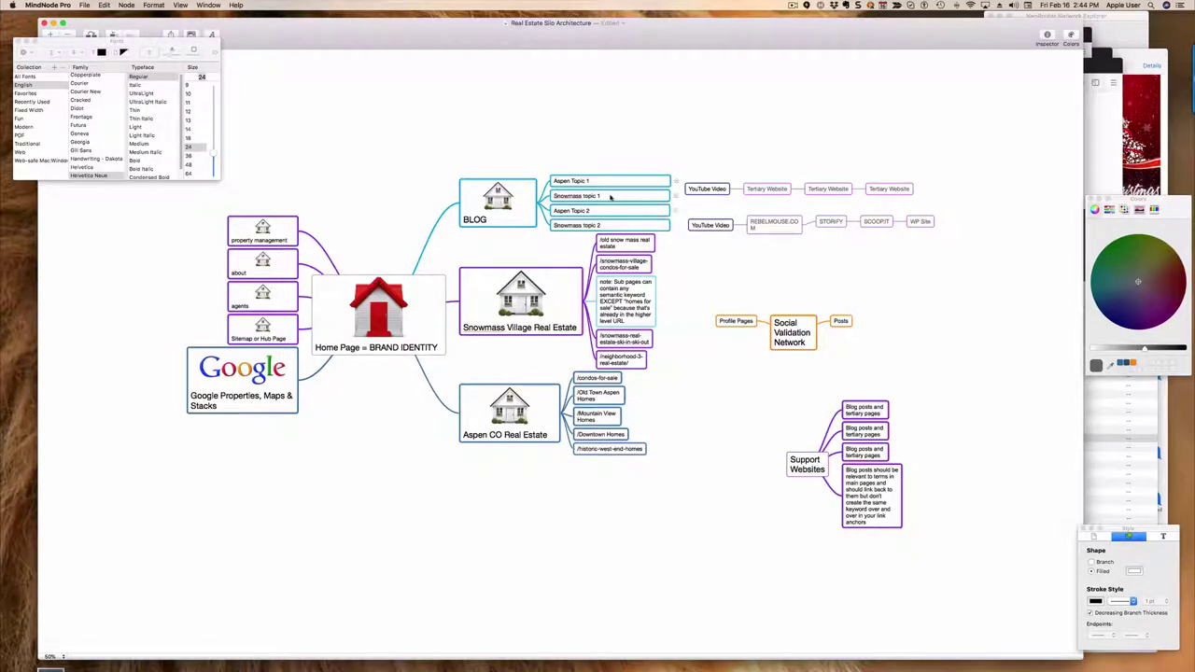
# Create connections from the blog nodes Snowmass topic 1 and Snowmass topic 2 to the Snowmass Village Real Estate node
pyautogui.moveTo(611, 196); pyautogui.dragTo(624, 197)
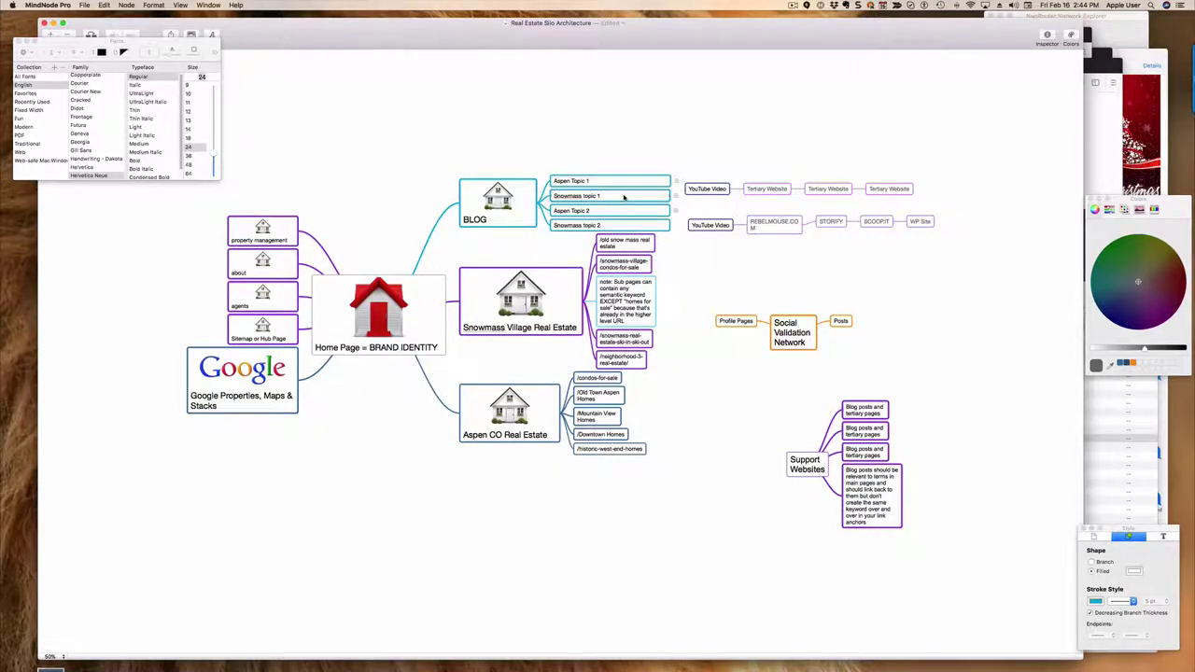
pyautogui.rightClick(624, 197)
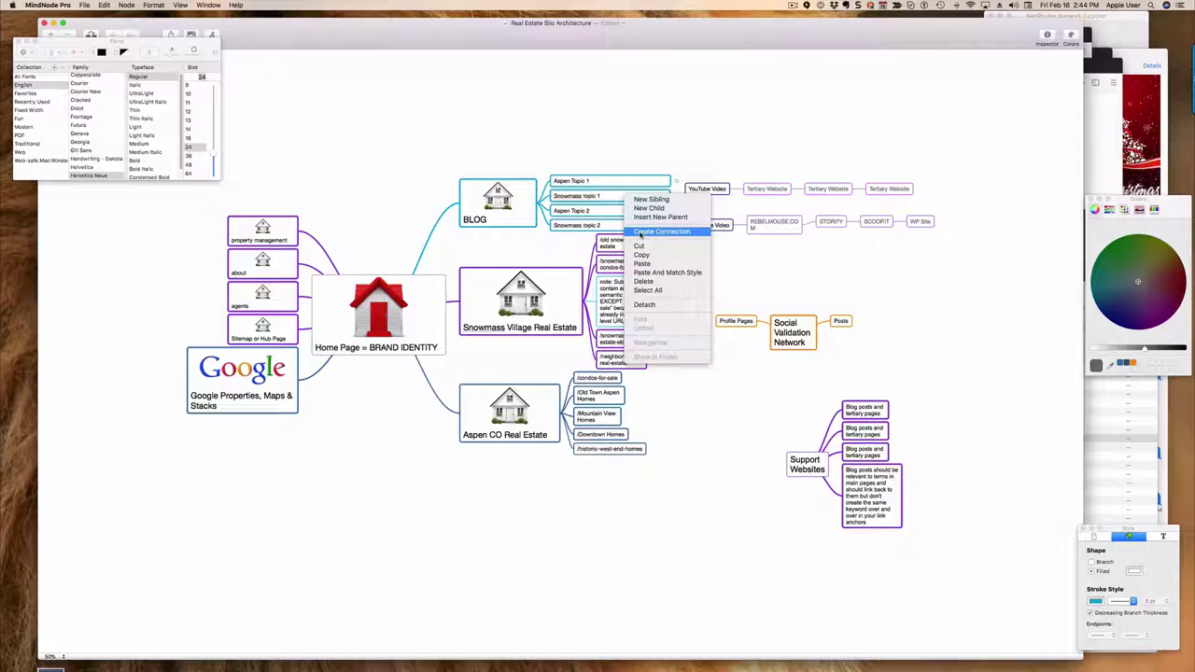
pyautogui.click(642, 231)
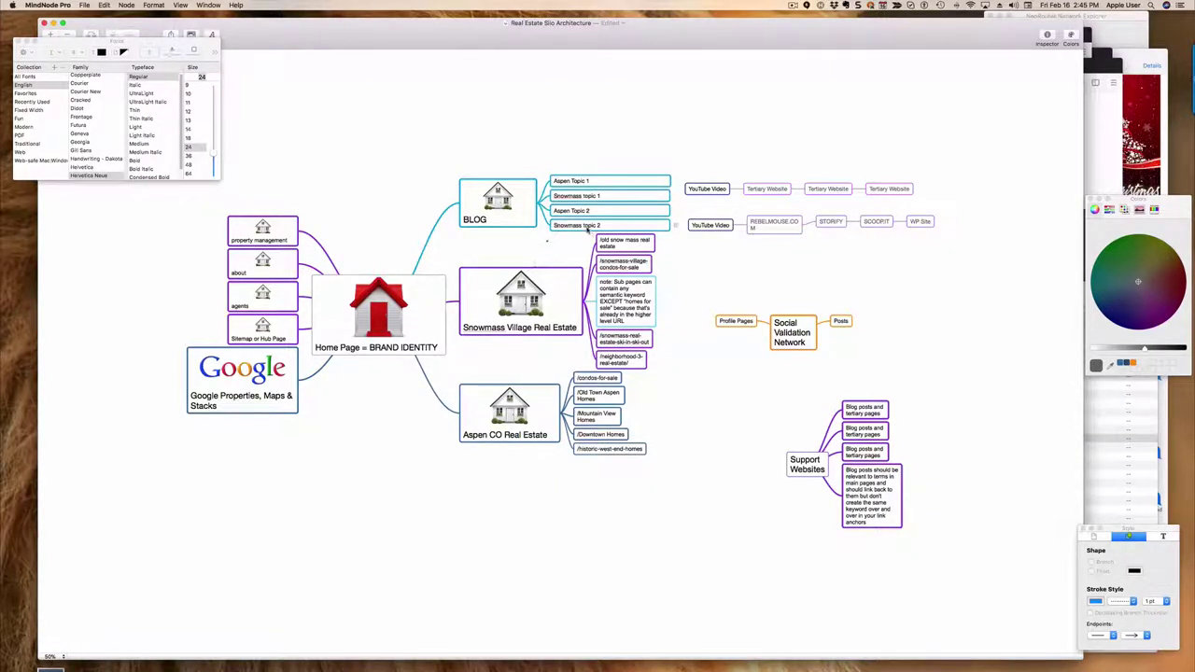
pyautogui.click(588, 227)
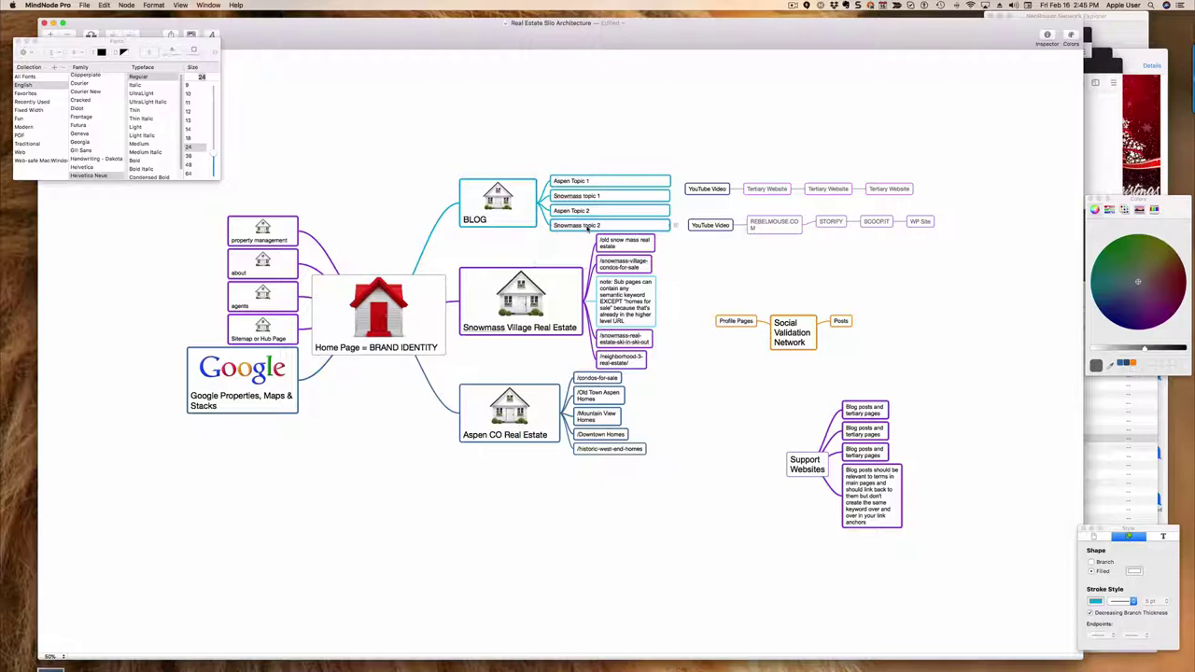
pyautogui.rightClick(588, 227)
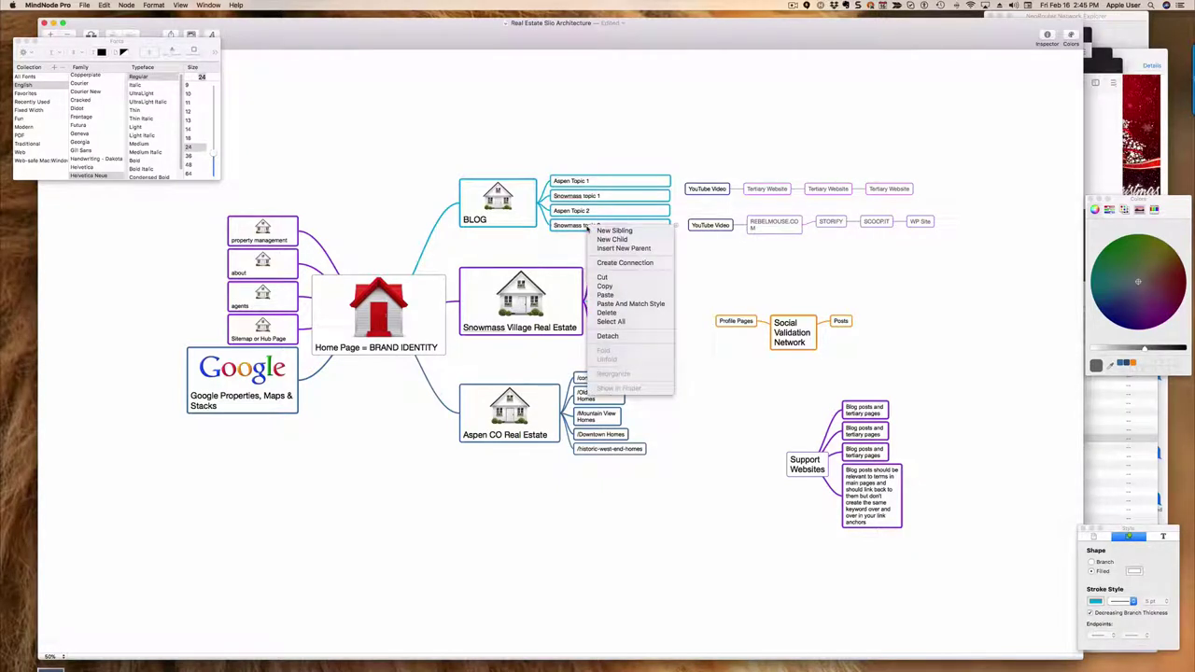
pyautogui.click(602, 265)
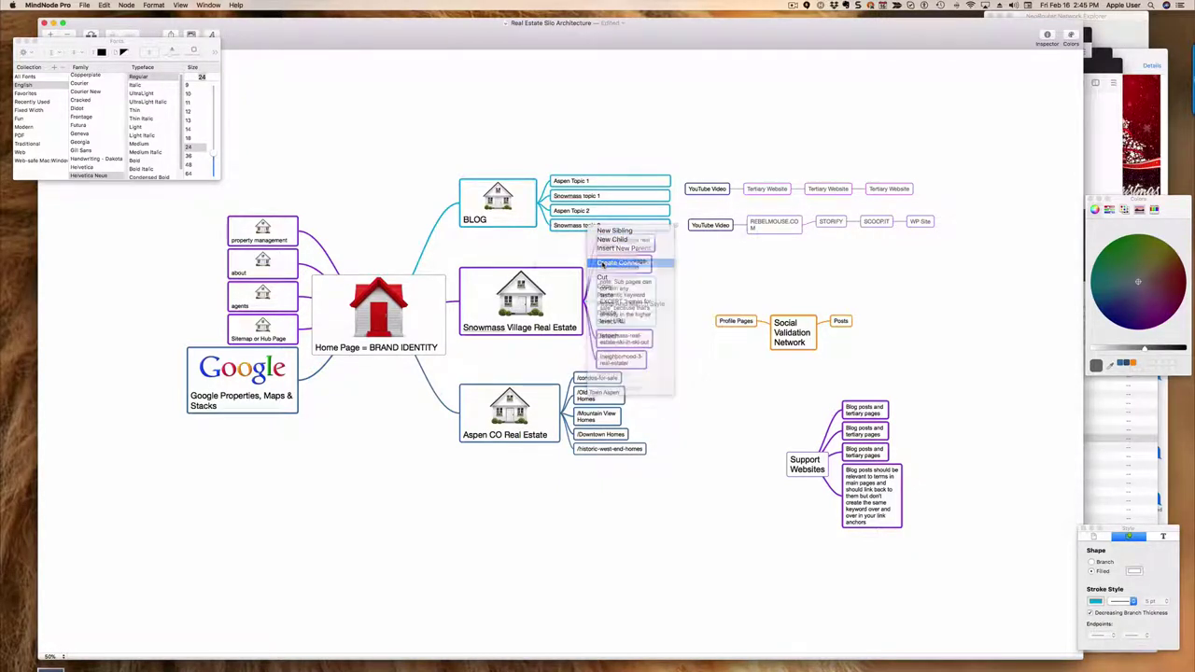
pyautogui.click(552, 275)
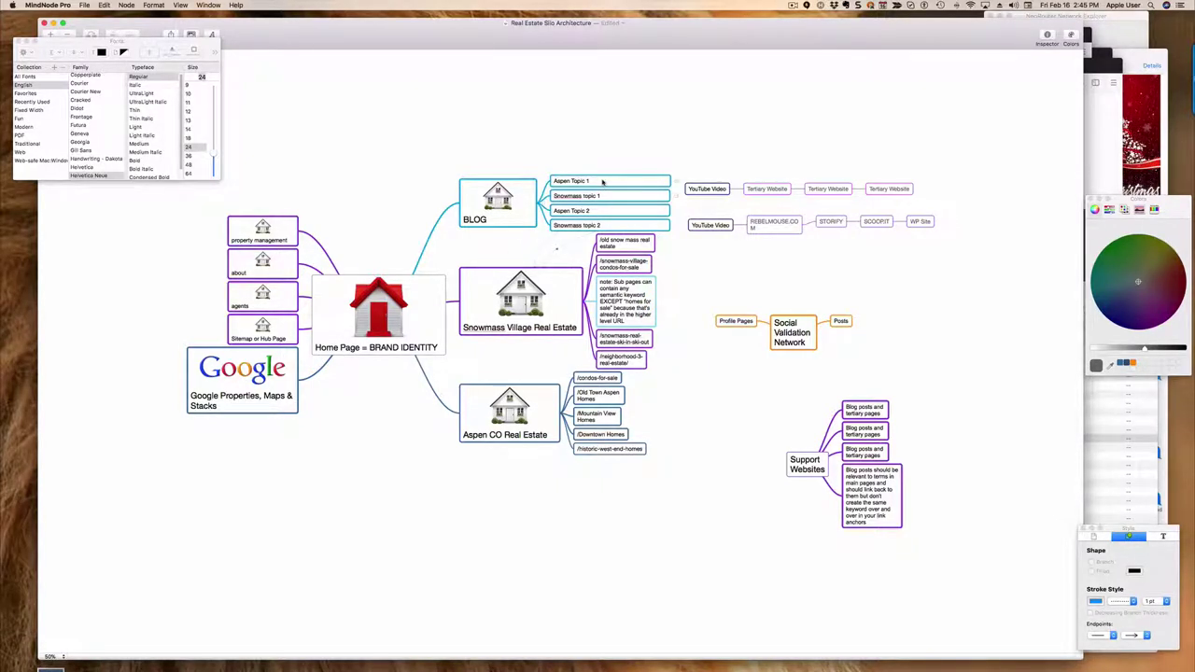
# Create connections from the blog nodes Aspen Topic 1 and Aspen Topic 2 to the Aspen CO Real Estate node
pyautogui.click(602, 182)
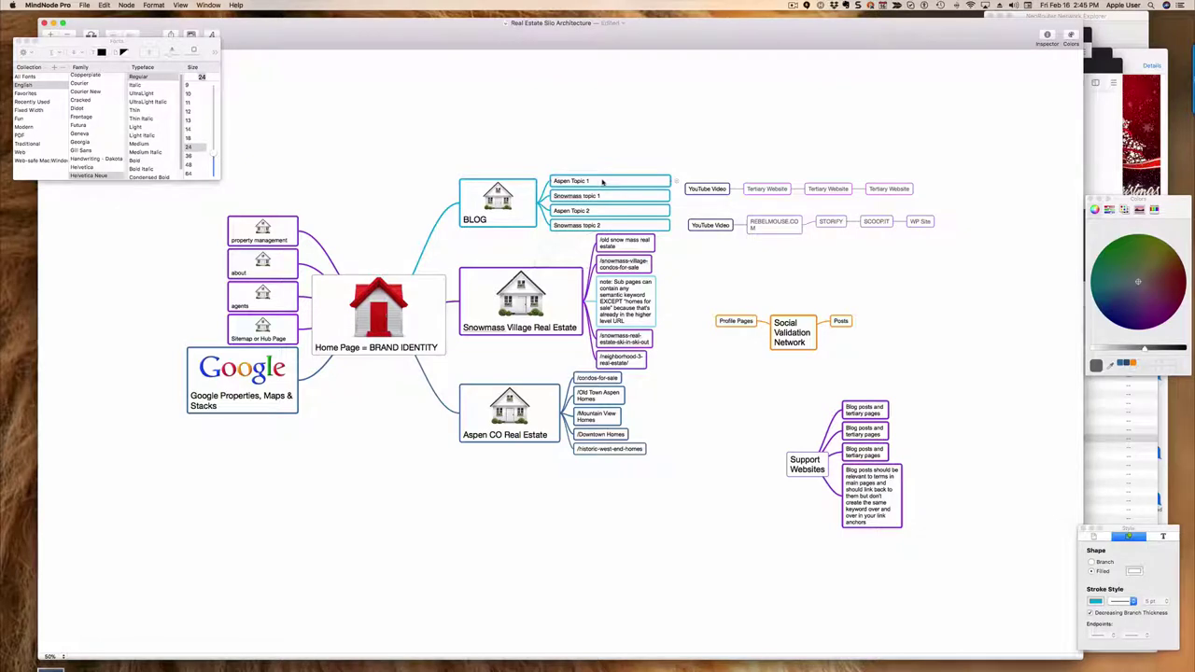
pyautogui.rightClick(603, 182)
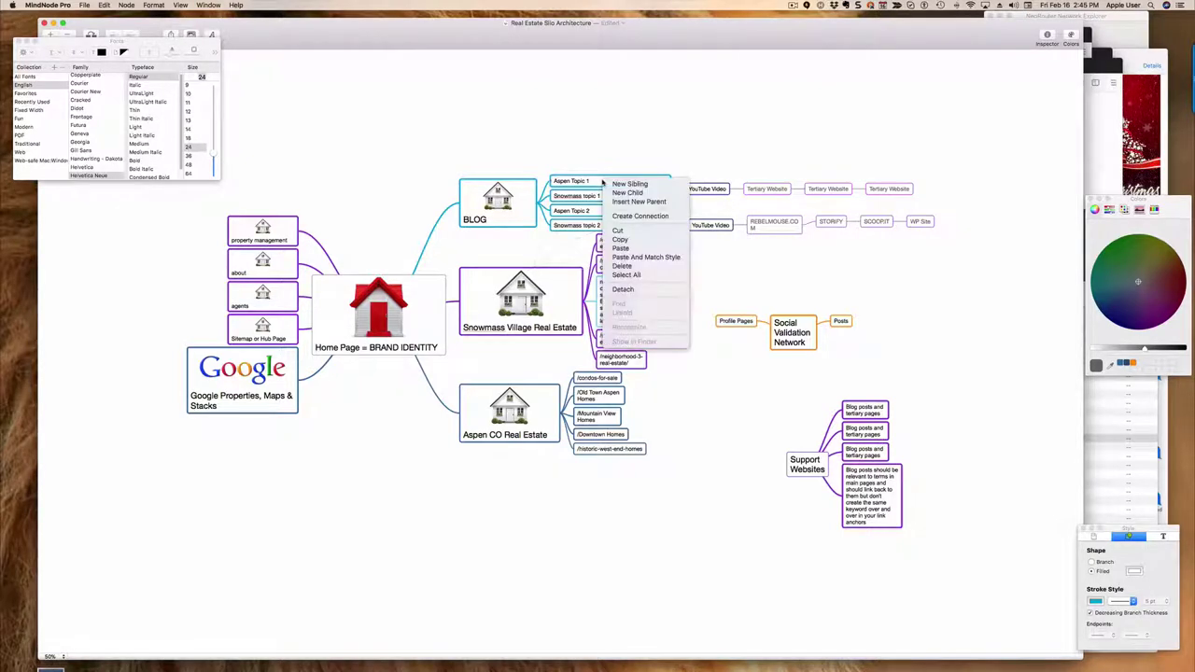
pyautogui.click(626, 219)
pyautogui.click(545, 394)
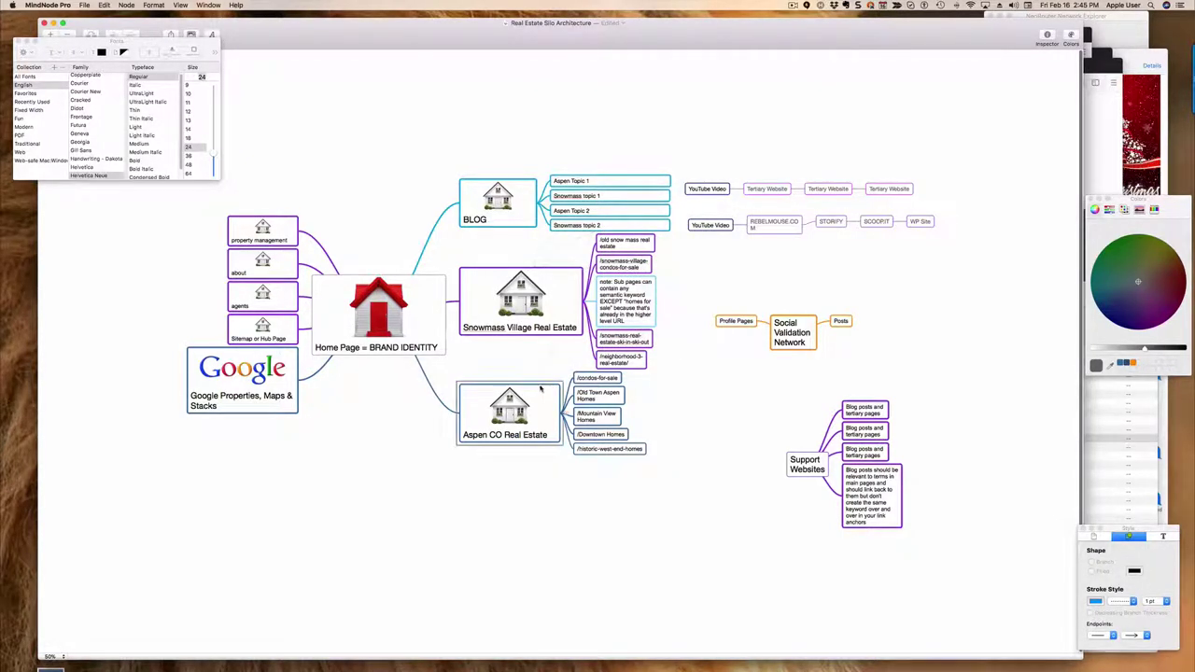
pyautogui.click(540, 354)
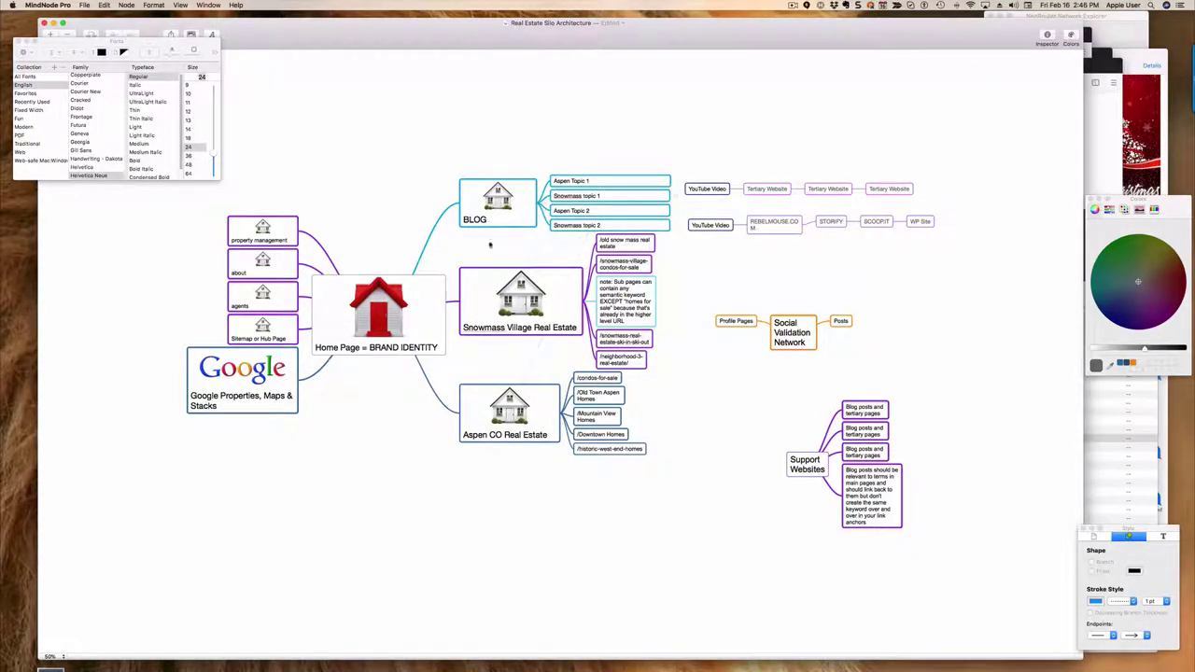
pyautogui.click(568, 212)
pyautogui.rightClick(568, 212)
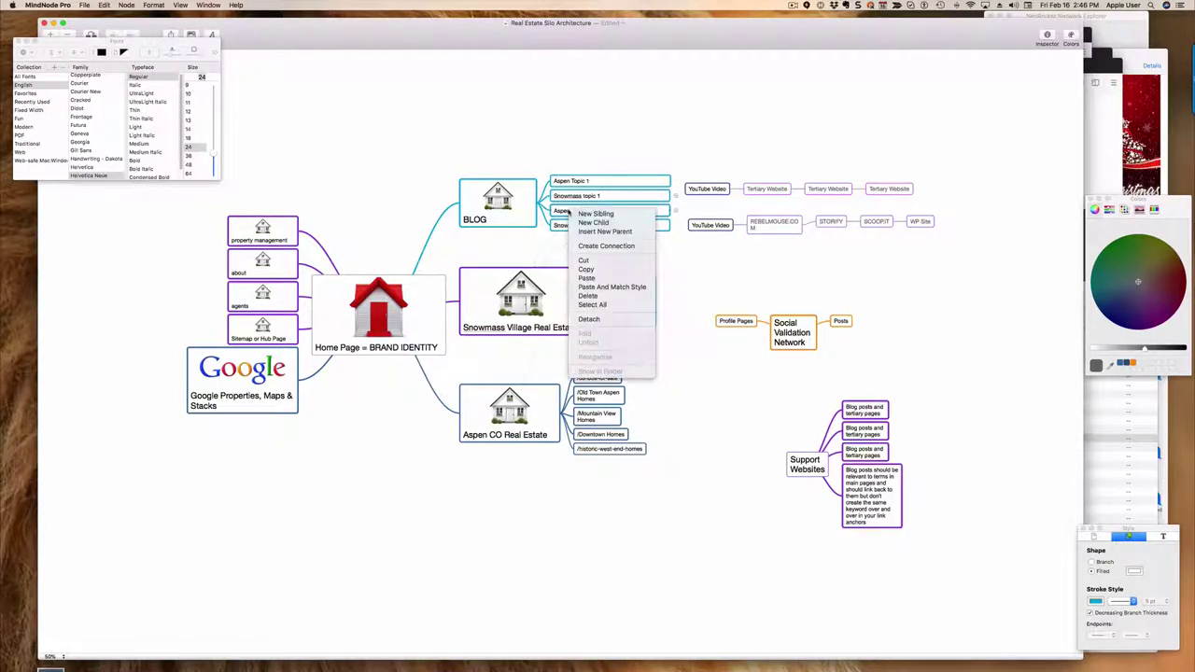
pyautogui.click(581, 246)
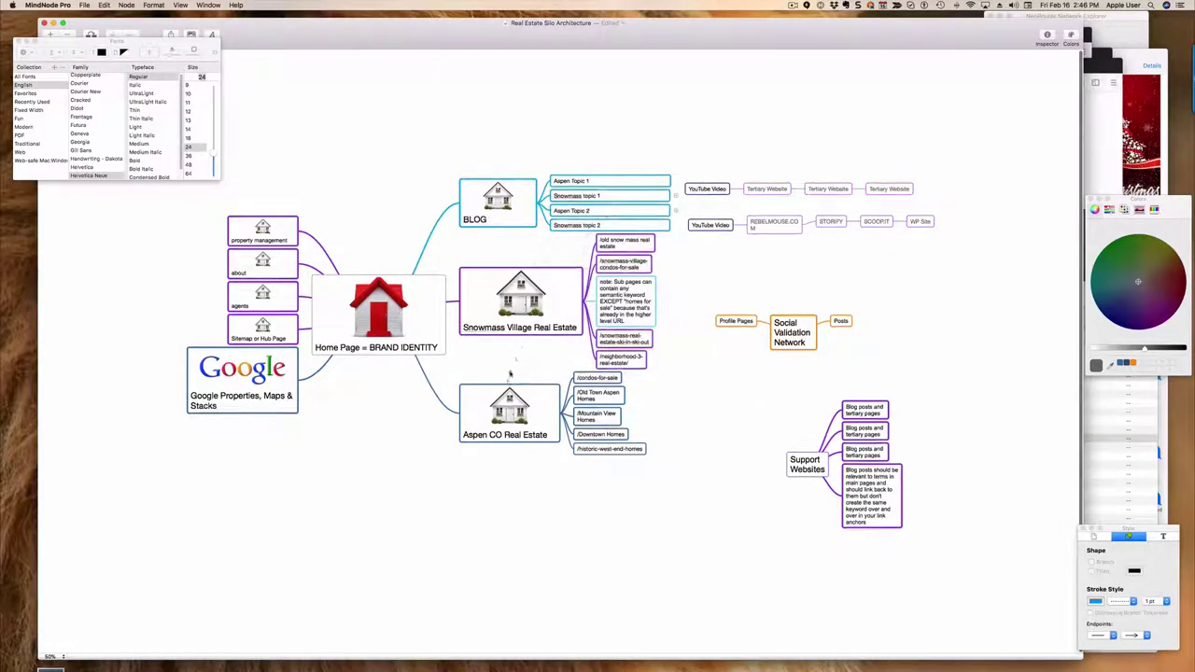
pyautogui.click(506, 391)
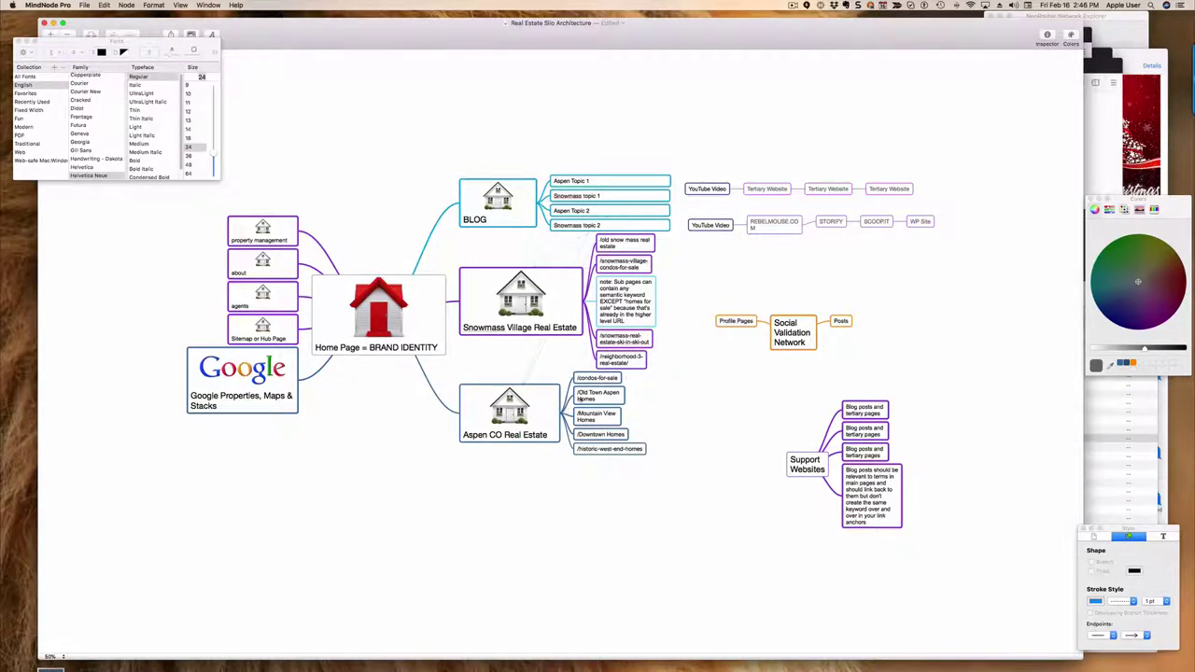
# Create a connection from the /condos-for-sale subpage back to its parent node, Aspen CO Real Estate
pyautogui.rightClick(591, 378)
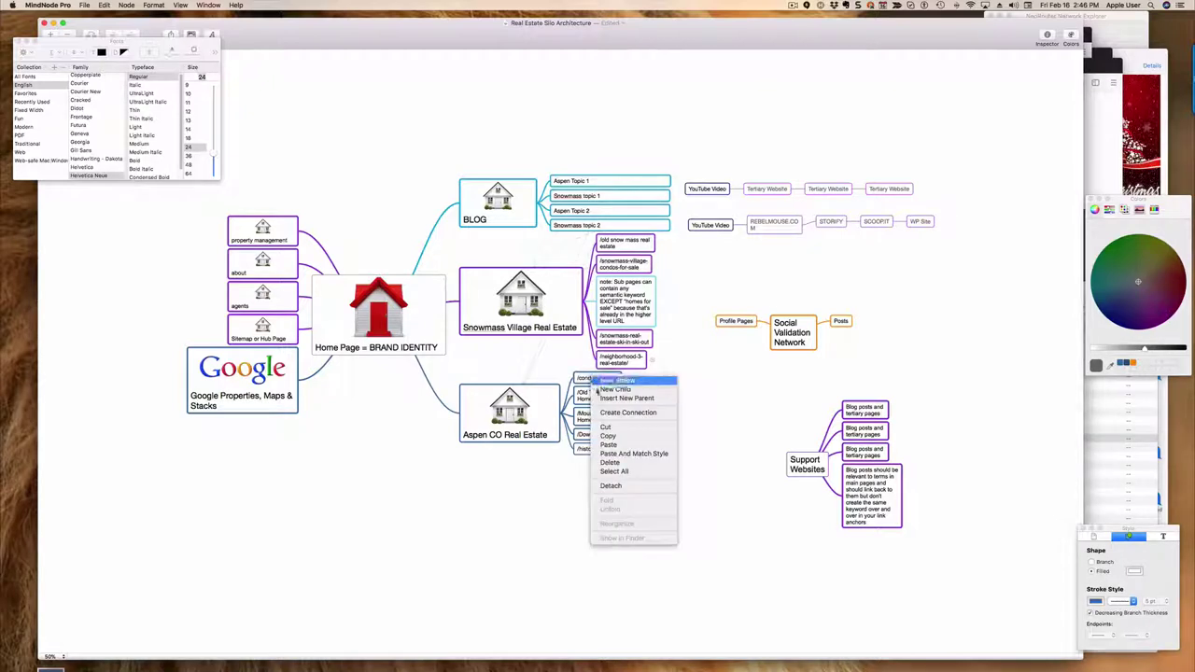
pyautogui.click(609, 415)
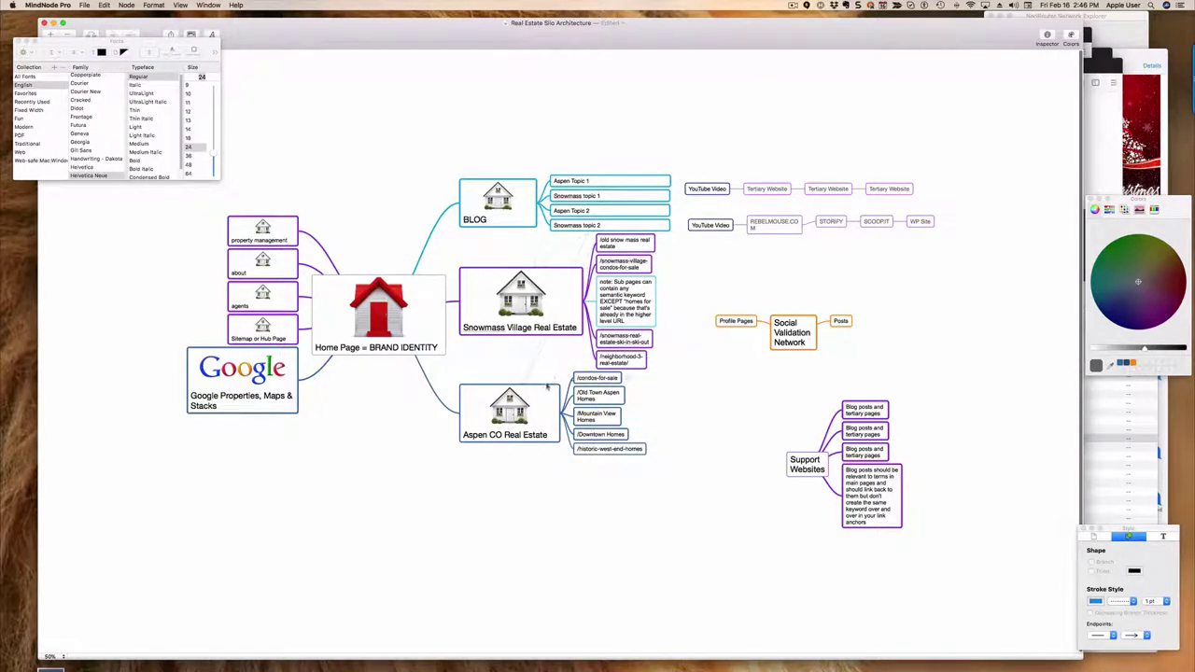
pyautogui.click(547, 393)
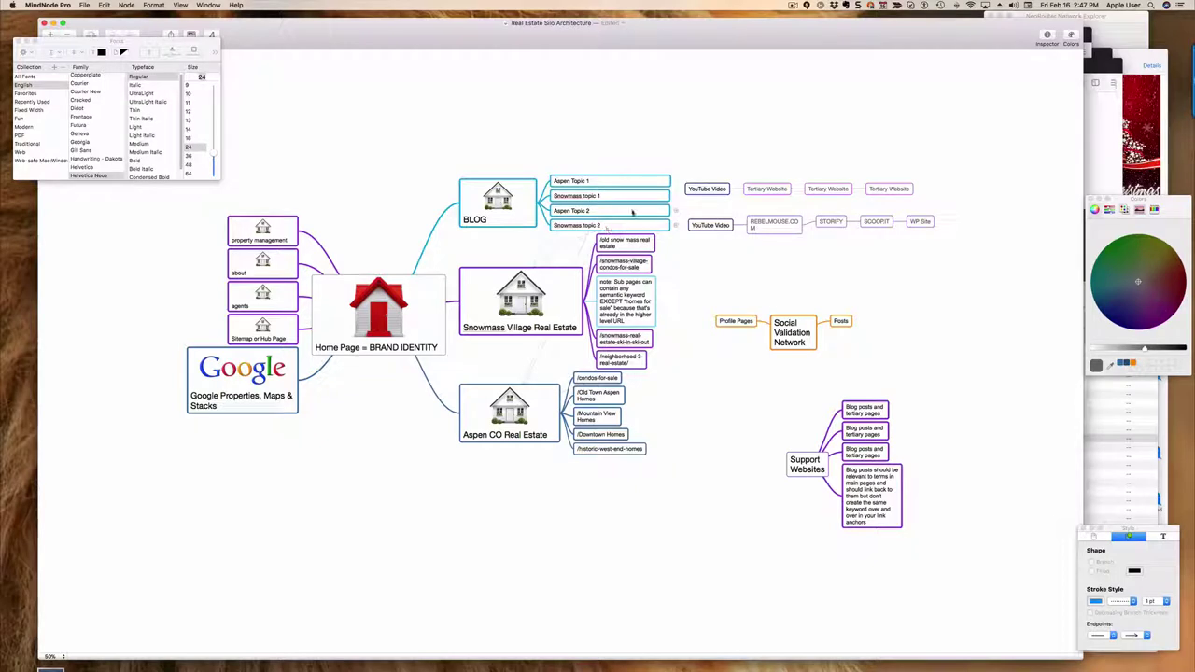
# Duplicate the Snowmass topic 2 node under BLOG and rename the copy Snowmass topic 3
pyautogui.click(579, 227)
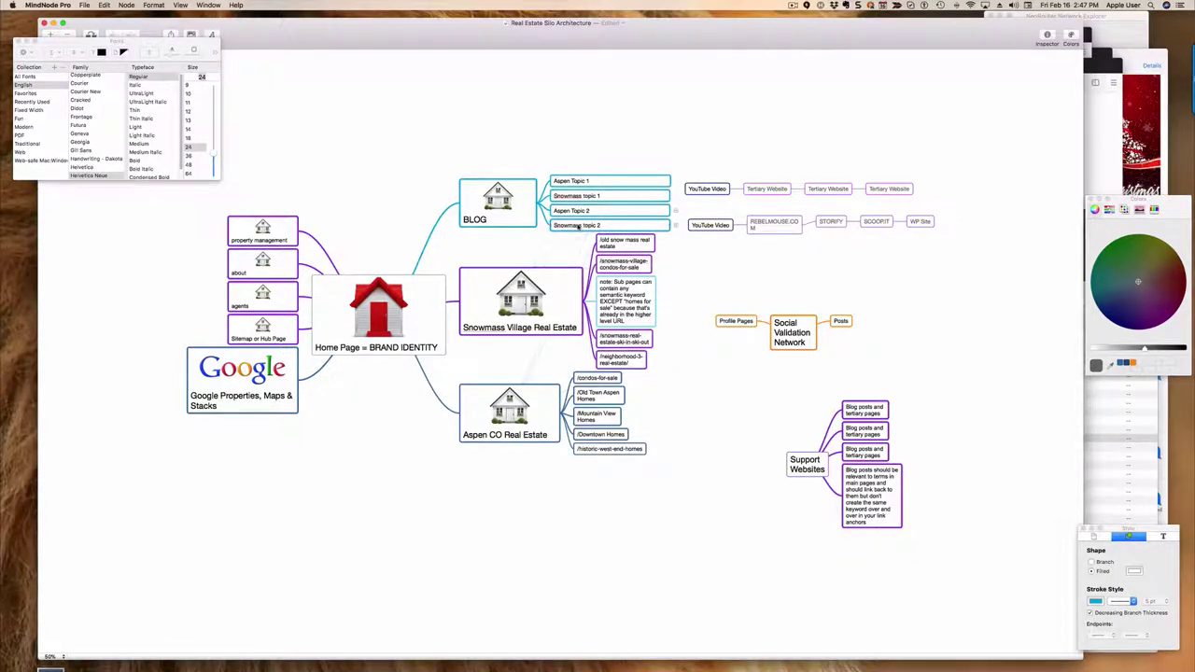
pyautogui.press('super+d')
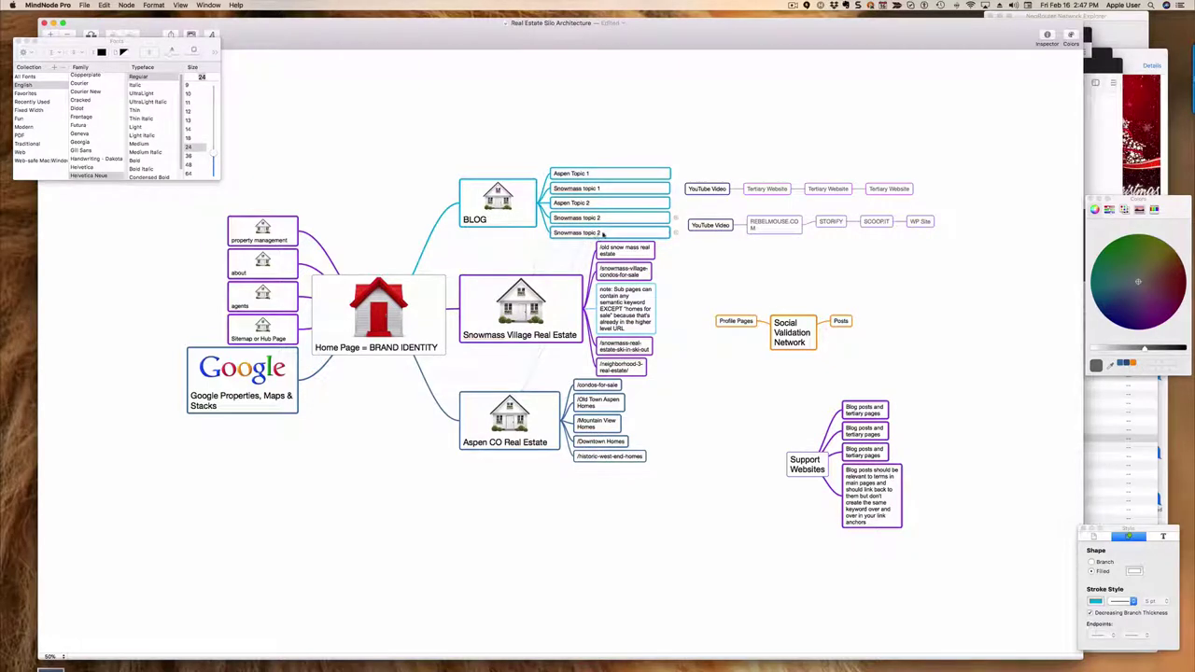
pyautogui.doubleClick(600, 233)
pyautogui.write('3')
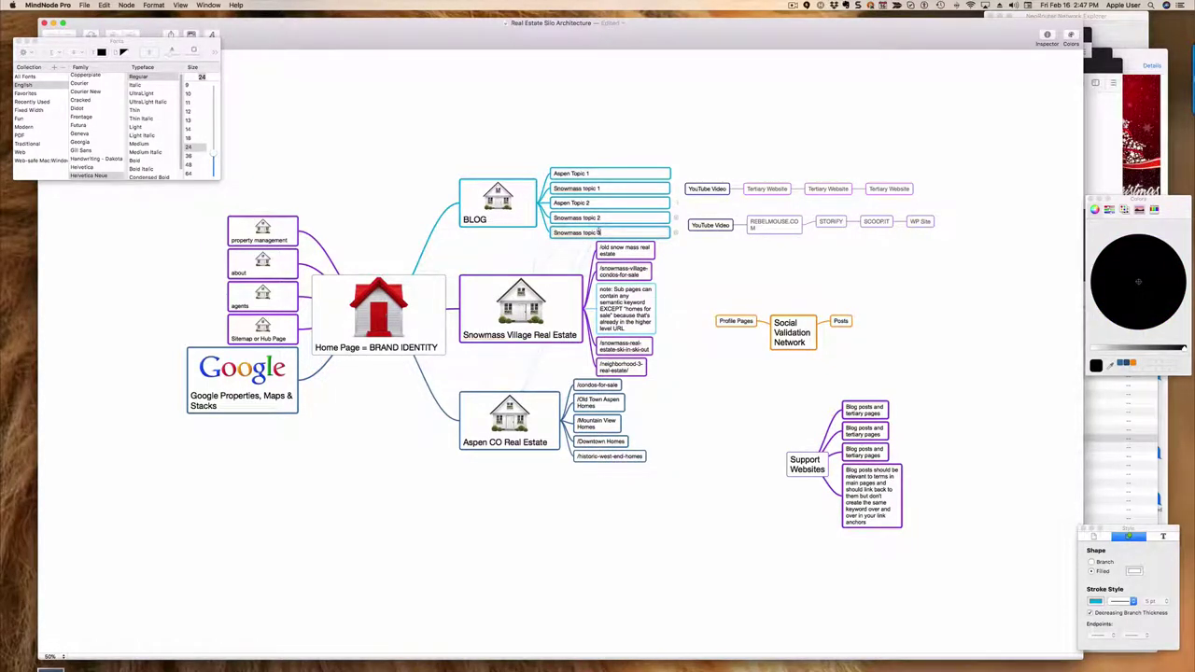
pyautogui.click(472, 249)
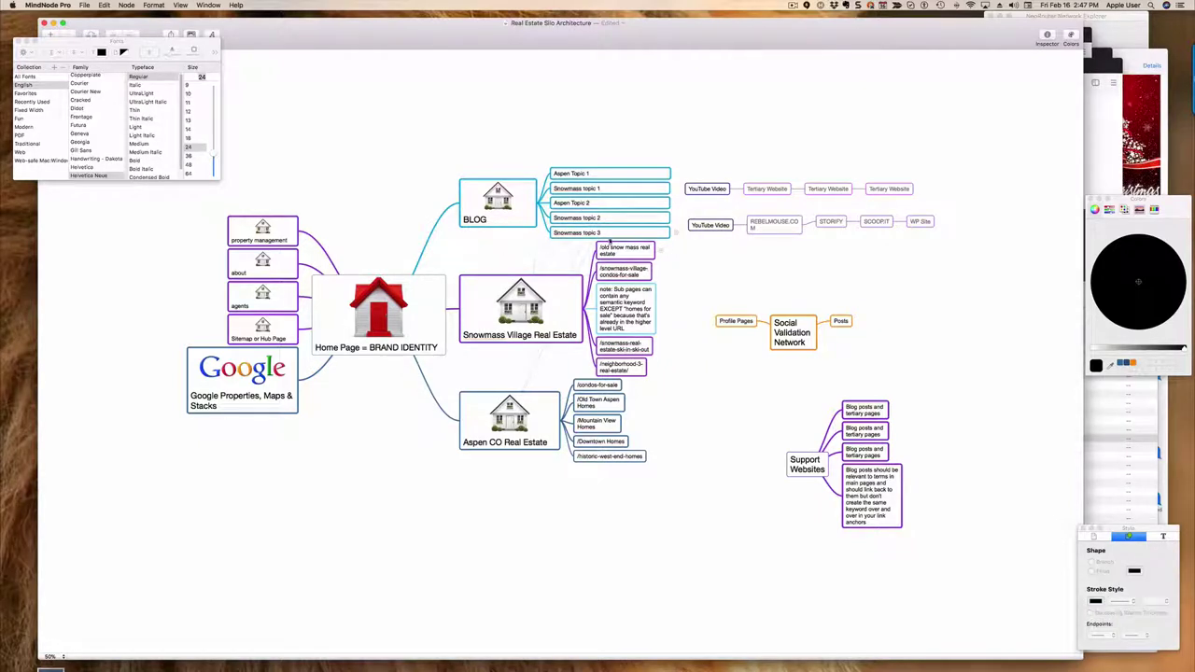
# Create connections from Snowmass topic 3 to the Snowmass Village Real Estate node and to its /snowmass-village-condos-for-sale subpage
pyautogui.rightClick(610, 234)
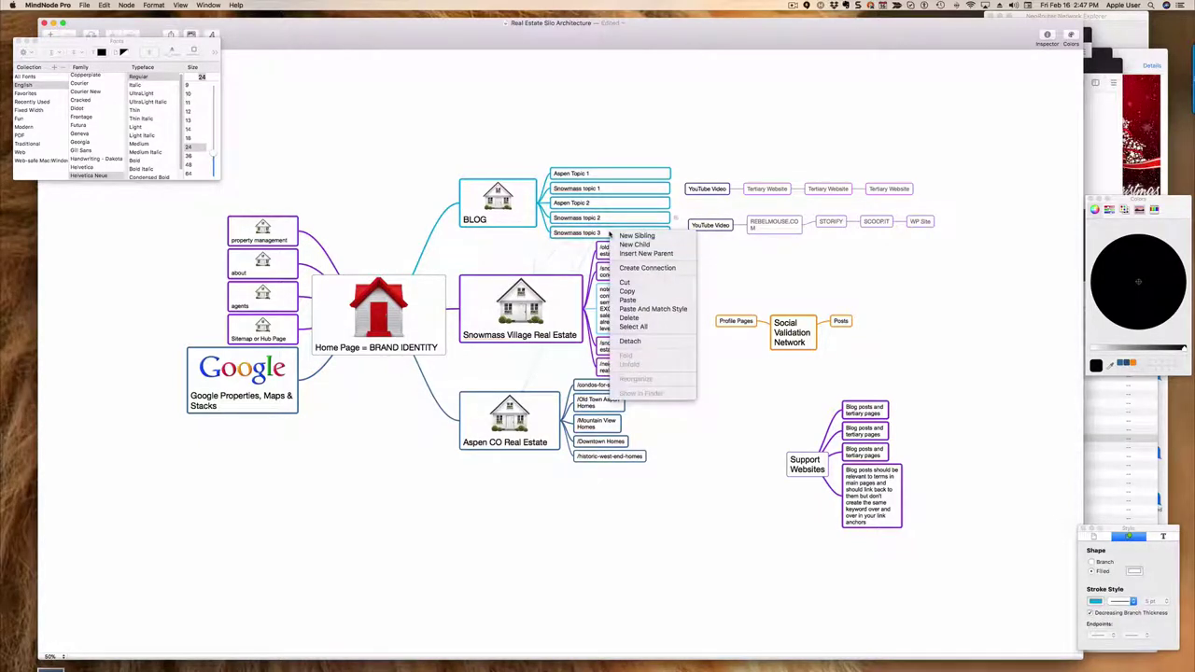
pyautogui.click(647, 268)
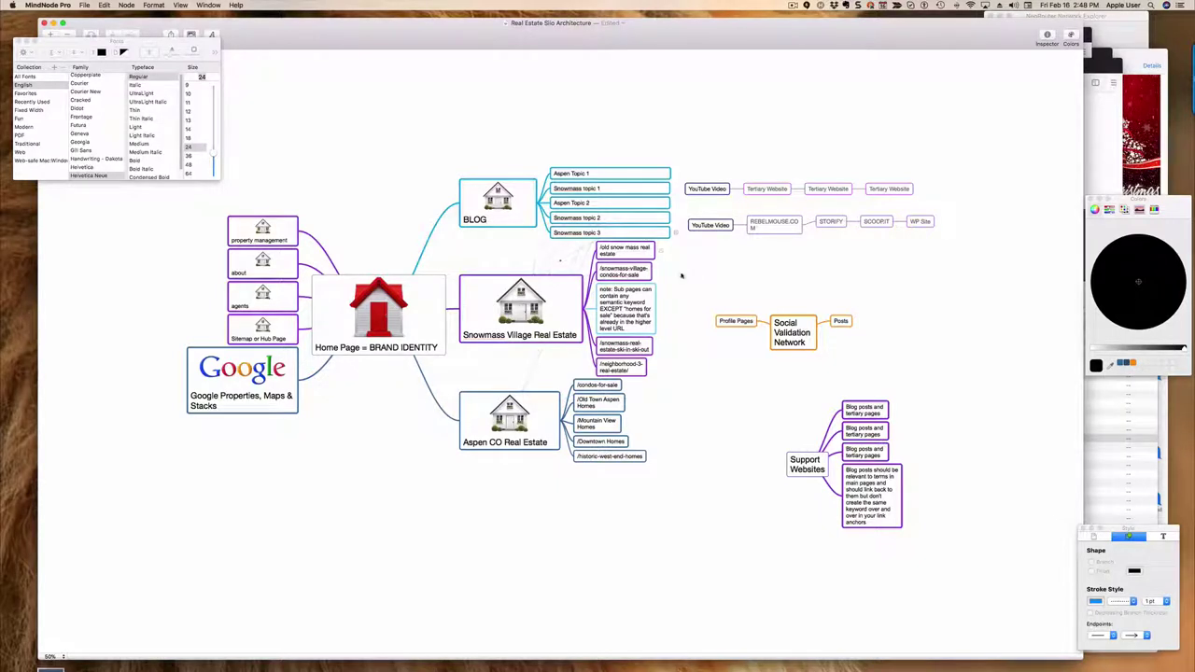
pyautogui.rightClick(645, 234)
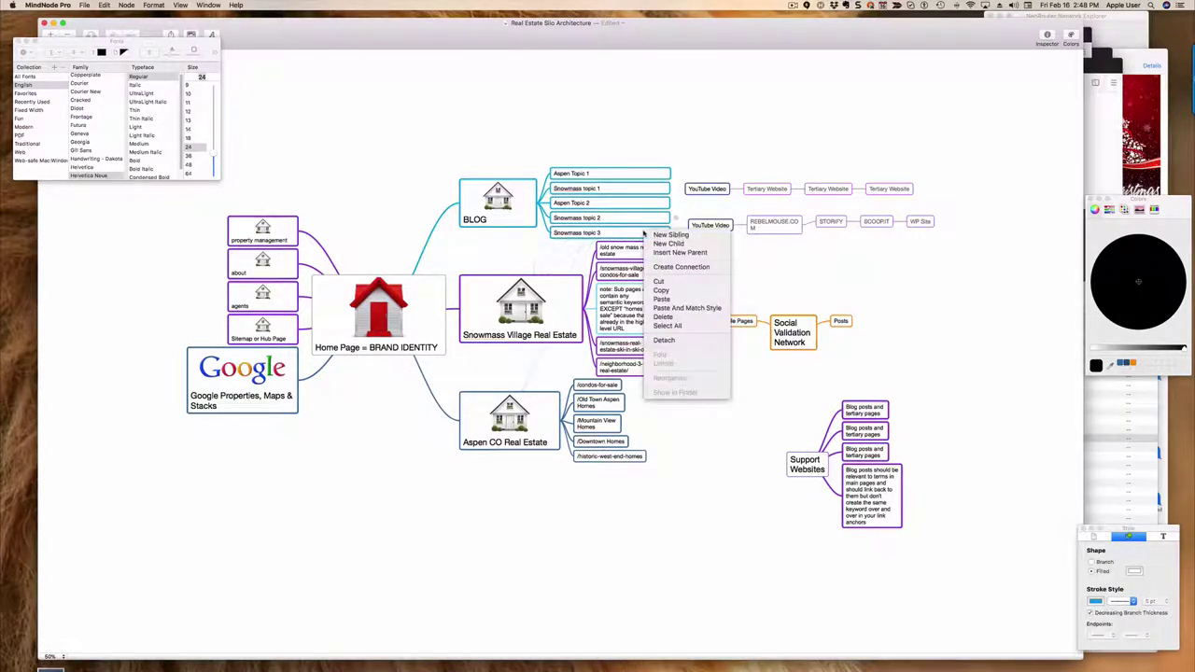
pyautogui.click(666, 268)
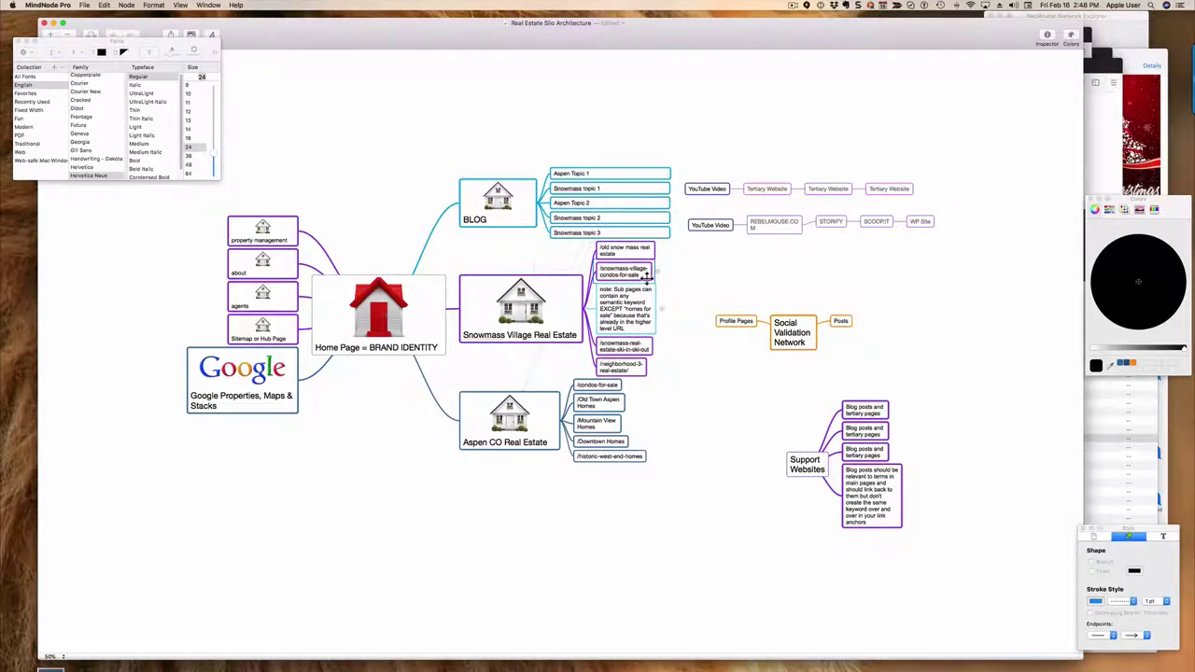
pyautogui.moveTo(642, 274); pyautogui.dragTo(730, 279)
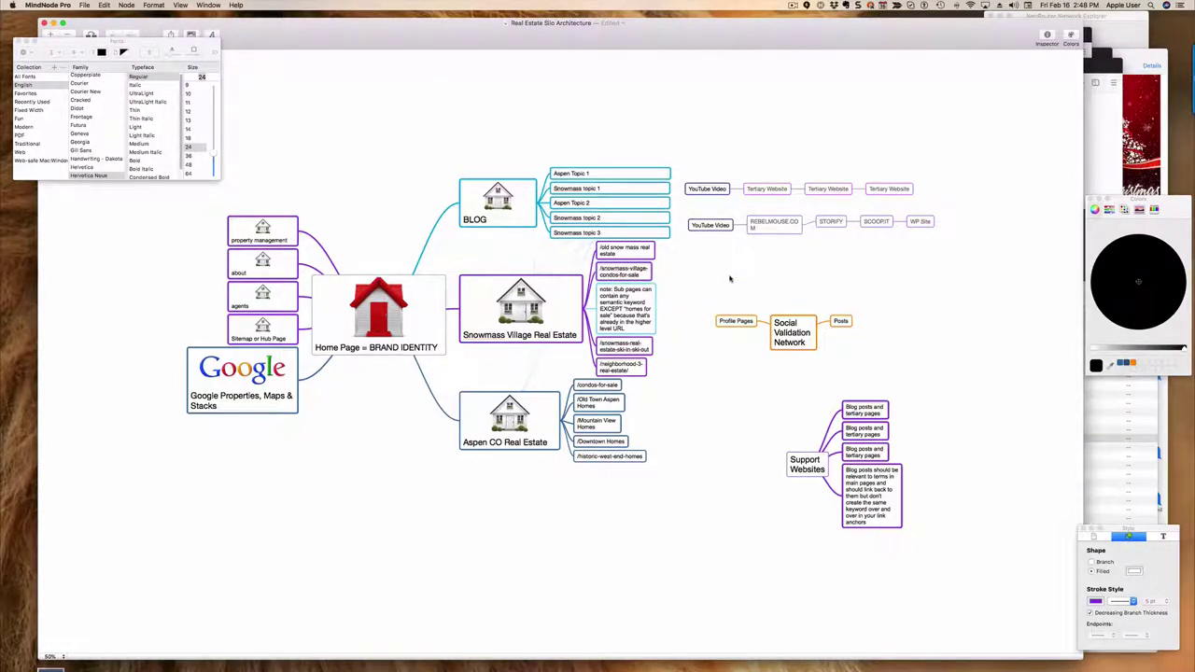